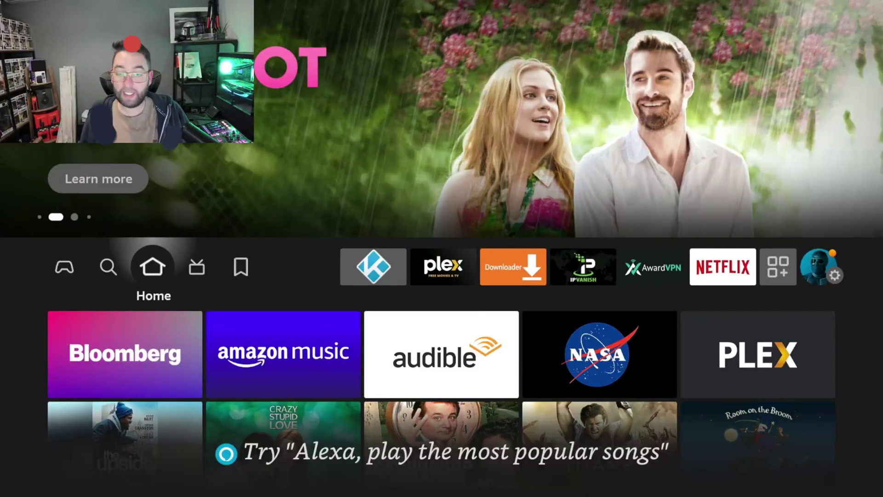
# Search the Fire TV home screen for Downloader and pick its suggestion.
pyautogui.press('Right')
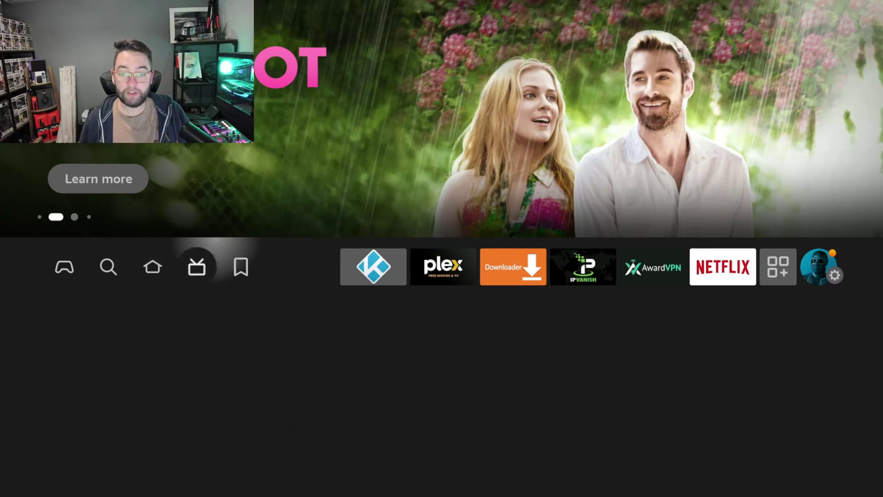
pyautogui.press('Right')
pyautogui.press('Right')
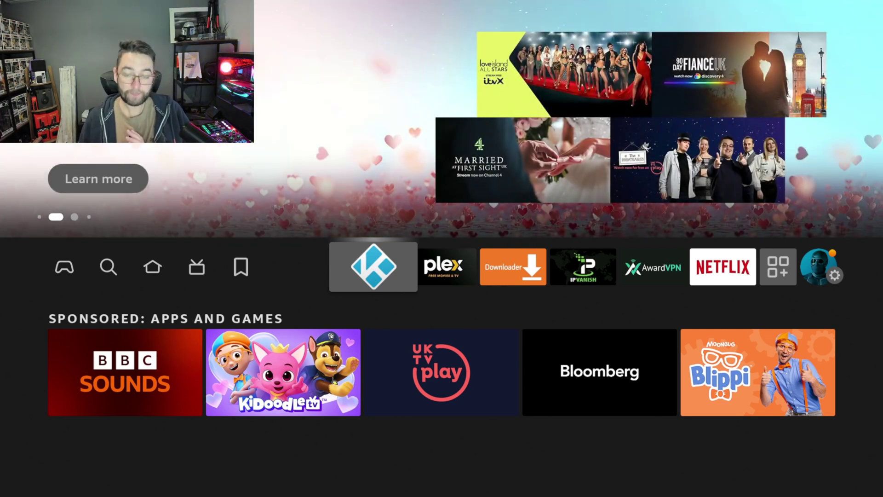
pyautogui.press('Left')
pyautogui.press('Left')
pyautogui.press('Left')
pyautogui.press('Left')
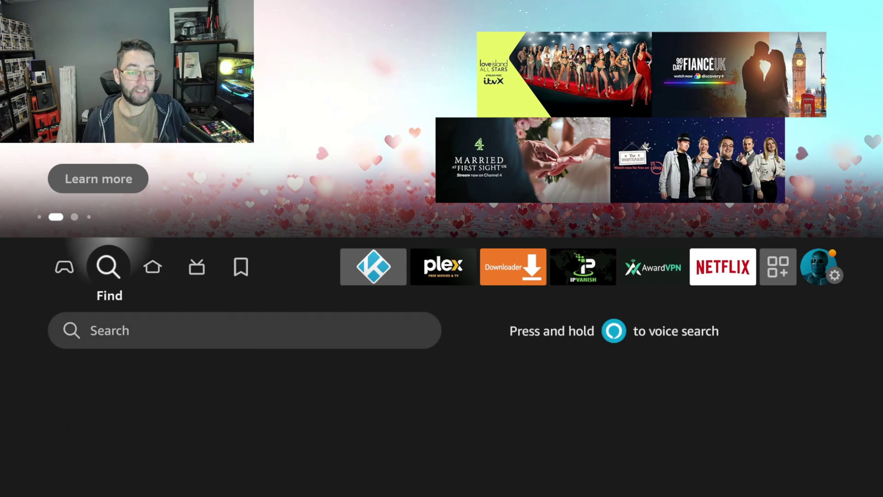
pyautogui.press('Down')
pyautogui.press('Return')
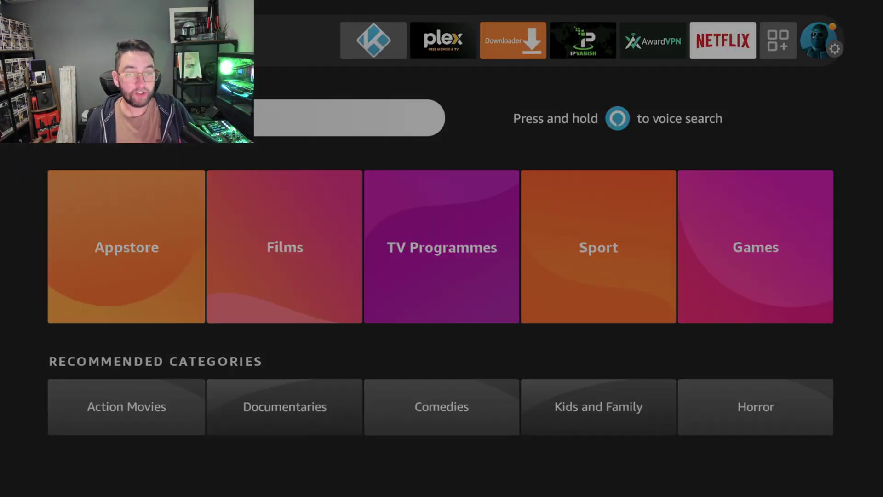
pyautogui.write('D')
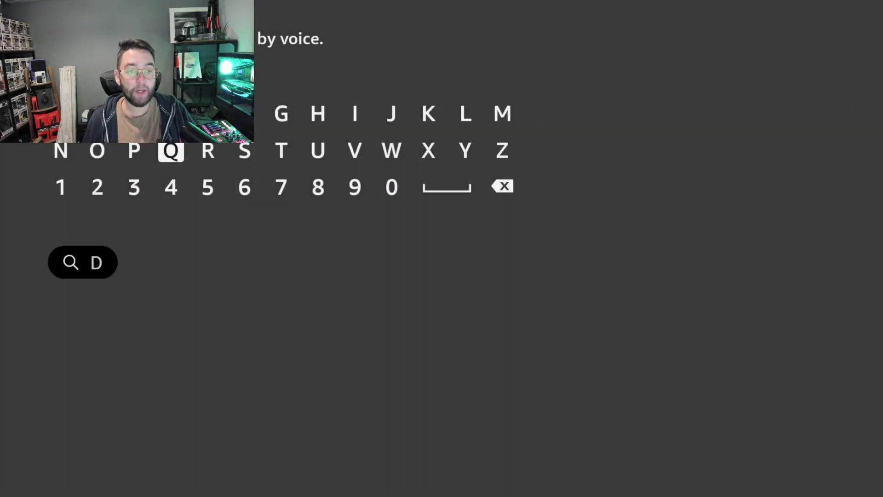
pyautogui.press('Left')
pyautogui.press('Left')
pyautogui.write('o')
pyautogui.press('Right')
pyautogui.press('Right')
pyautogui.press('Right')
pyautogui.press('Right')
pyautogui.press('Right')
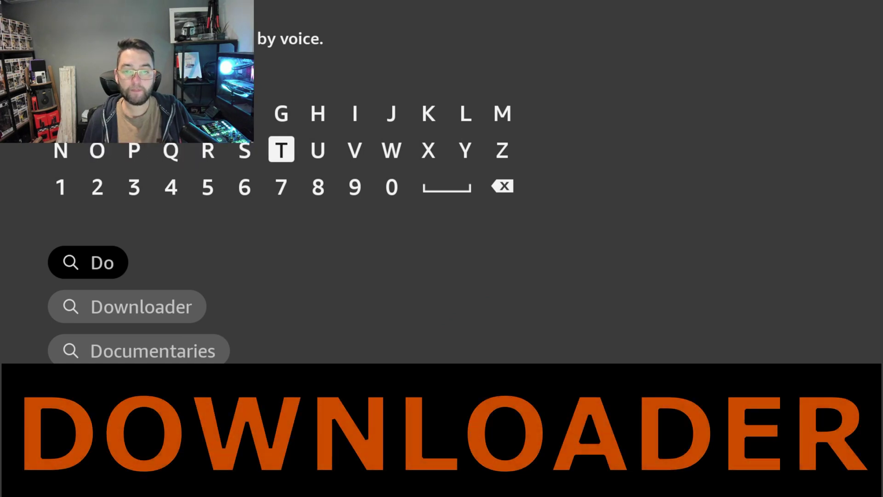
pyautogui.press('Right')
pyautogui.press('Right')
pyautogui.press('Right')
pyautogui.write('w')
pyautogui.press('Down')
pyautogui.press('Down')
pyautogui.press('Down')
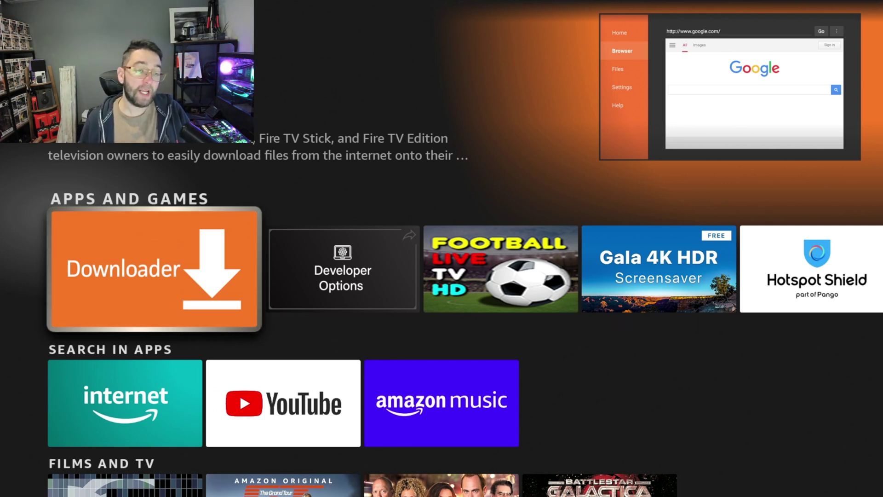
# In Developer Options, confirm Install unknown apps is ON for Downloader.
pyautogui.press('Home')
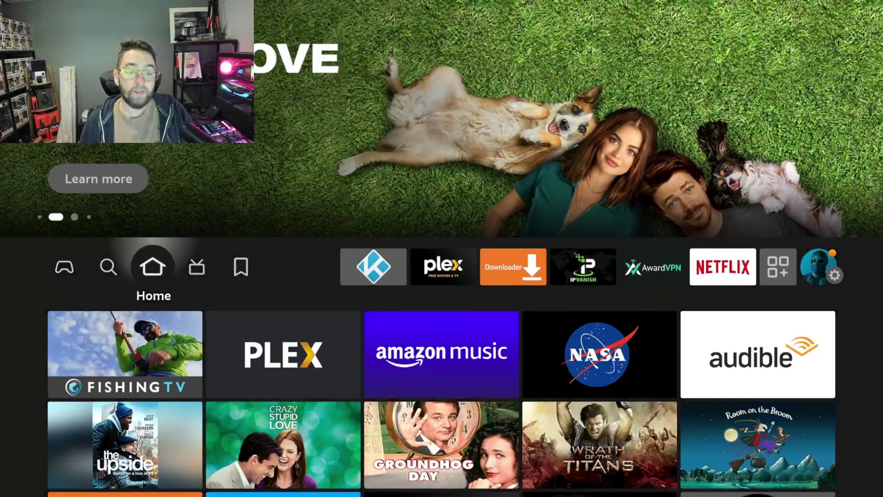
pyautogui.press('Right')
pyautogui.press('Right')
pyautogui.press('Right')
pyautogui.press('Right')
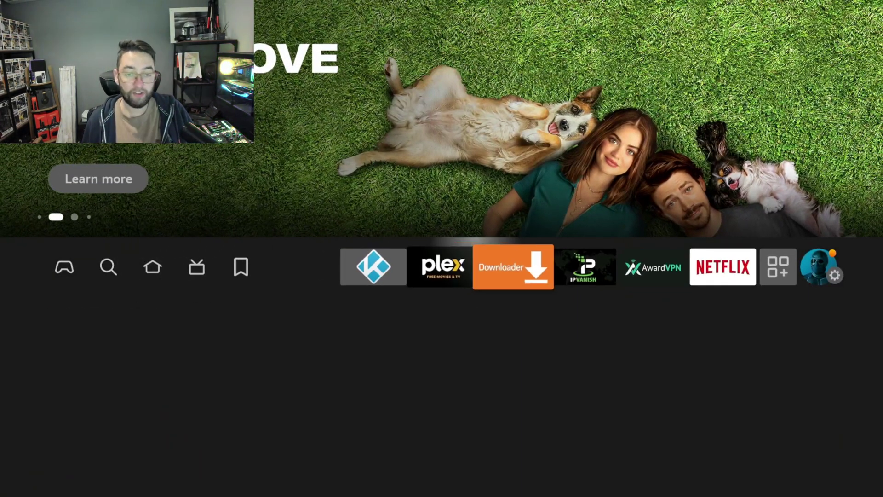
pyautogui.press('Right')
pyautogui.press('Right')
pyautogui.press('Right')
pyautogui.press('Right')
pyautogui.press('Right')
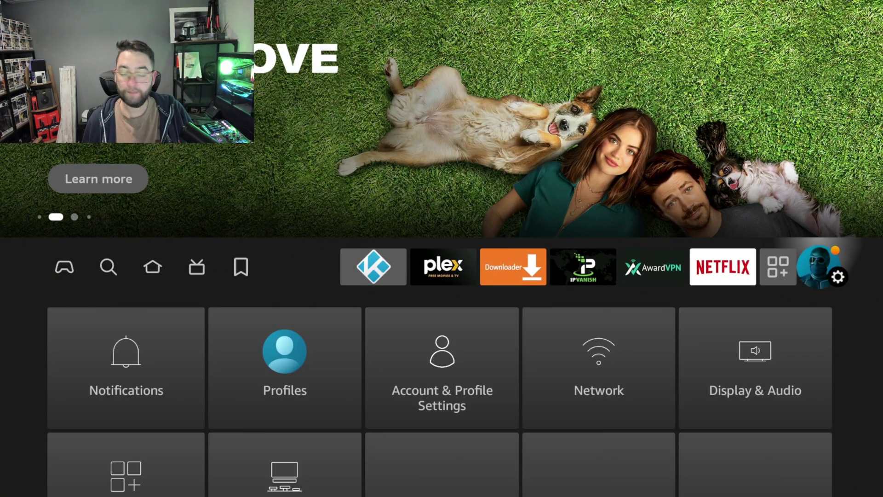
pyautogui.press('Down')
pyautogui.press('Down')
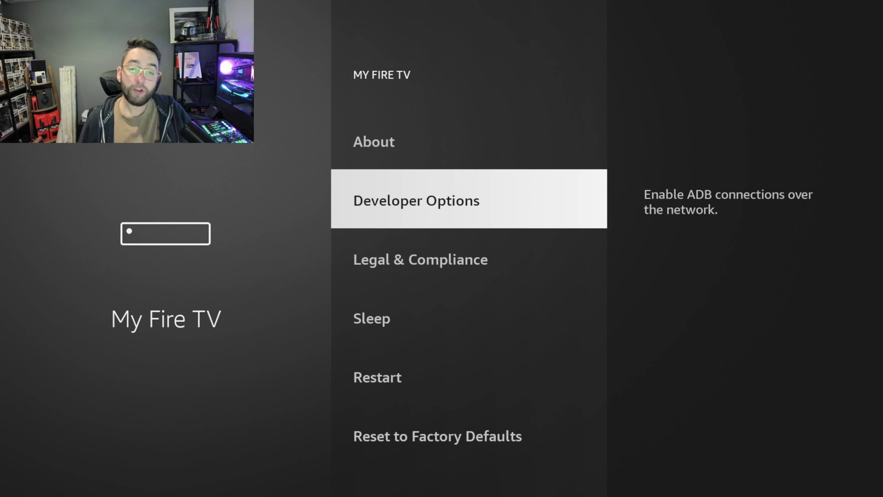
pyautogui.press('Return')
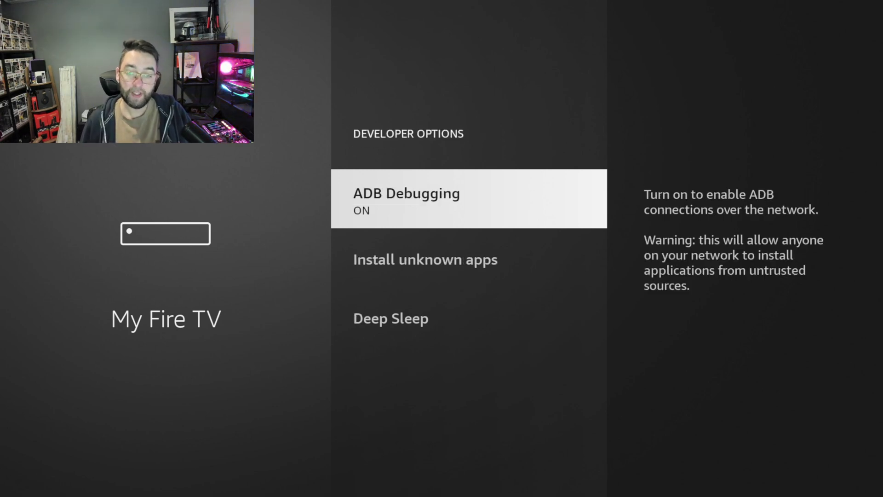
pyautogui.press('Down')
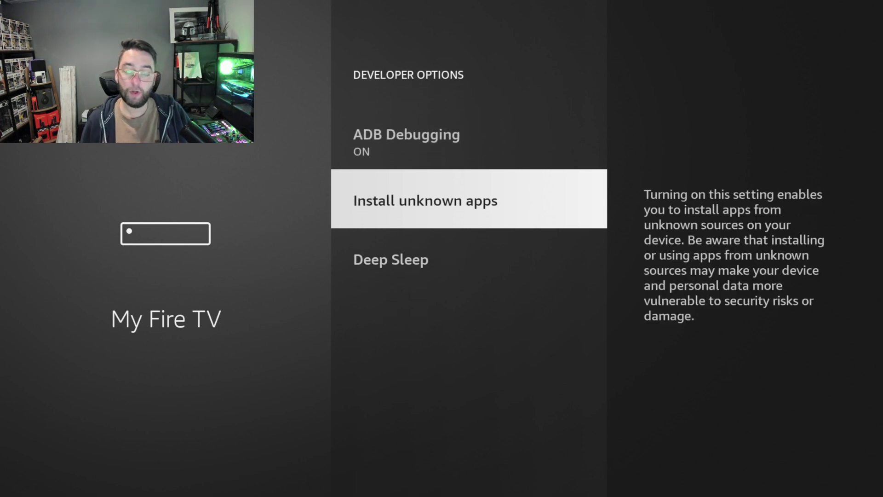
pyautogui.press('Return')
pyautogui.press('Down')
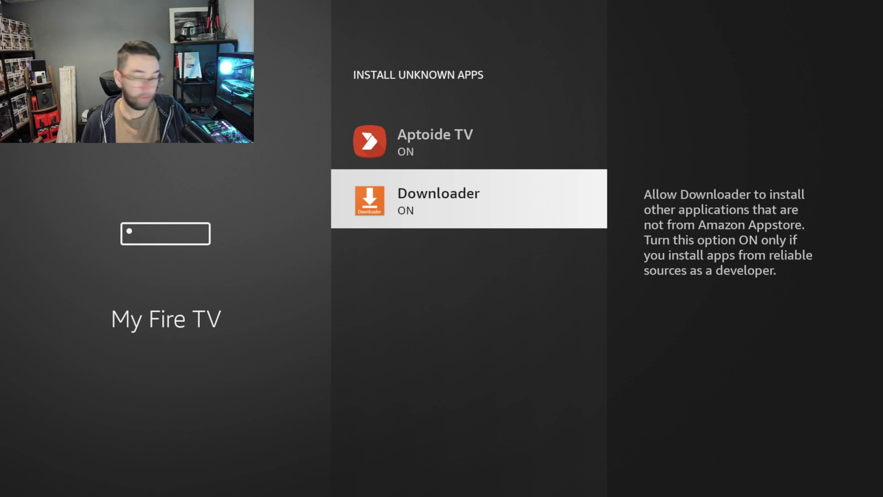
# Go Home and launch Downloader from the apps row.
pyautogui.press('Home')
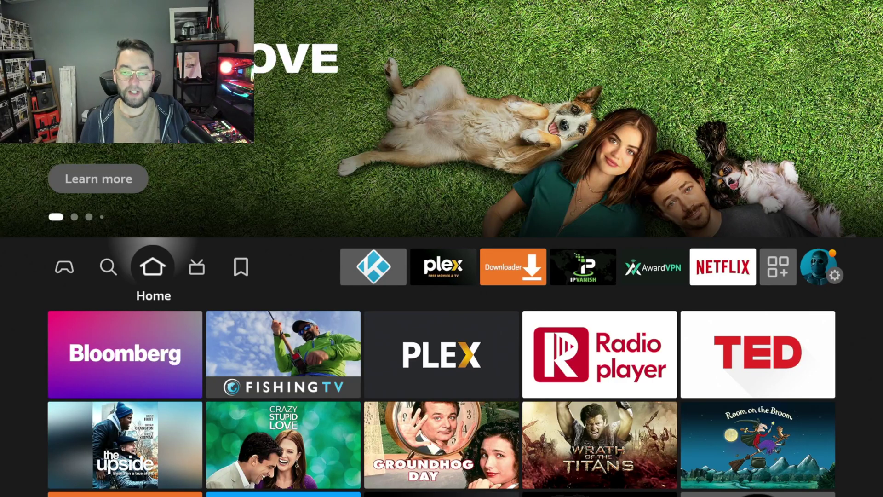
pyautogui.press('Right')
pyautogui.press('Right')
pyautogui.press('Right')
pyautogui.press('Right')
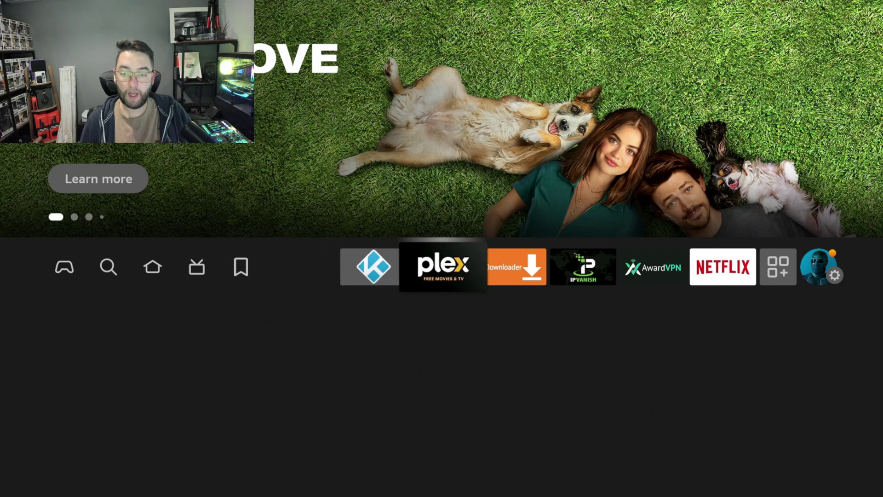
pyautogui.press('Right')
pyautogui.press('Right')
pyautogui.press('Right')
pyautogui.press('Right')
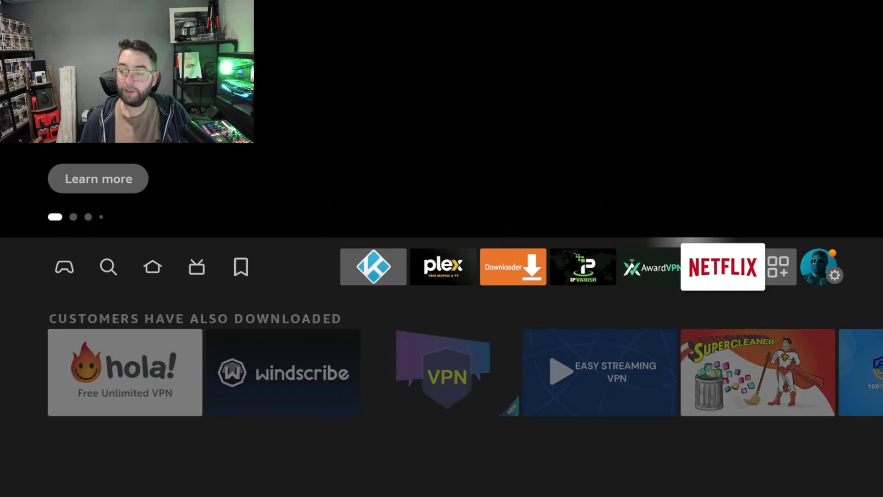
pyautogui.press('Right')
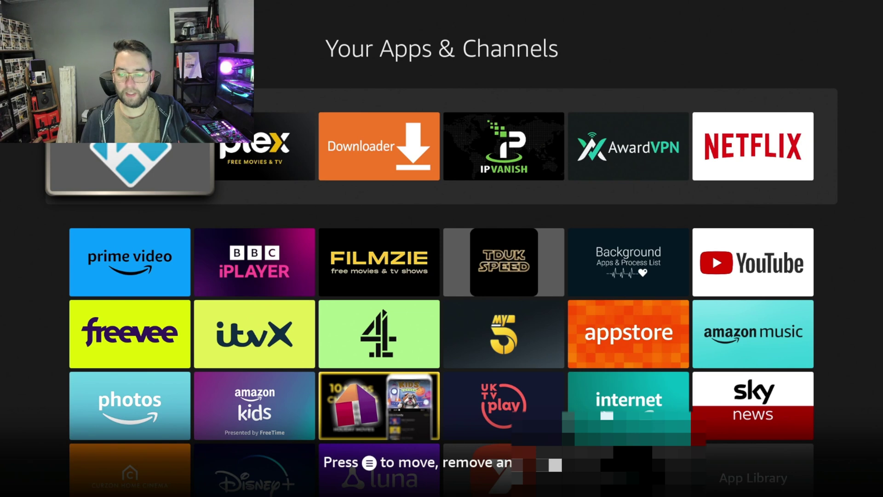
pyautogui.press('Right')
pyautogui.press('Right')
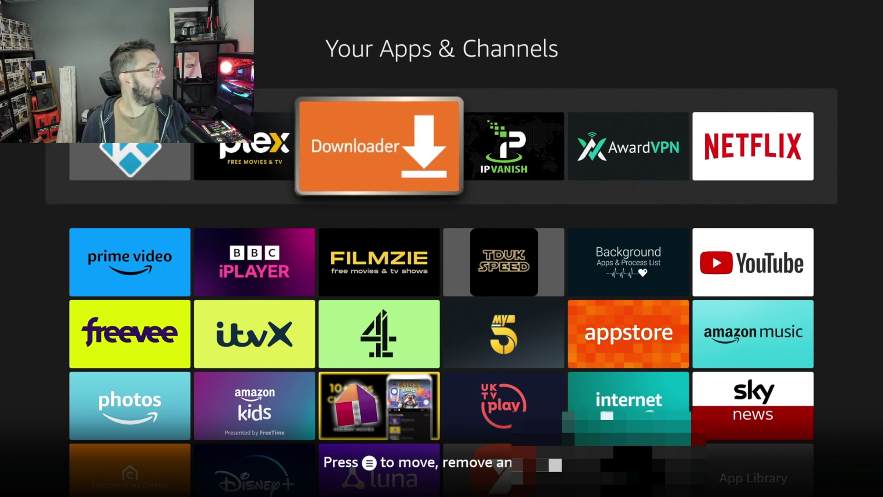
pyautogui.press('Return')
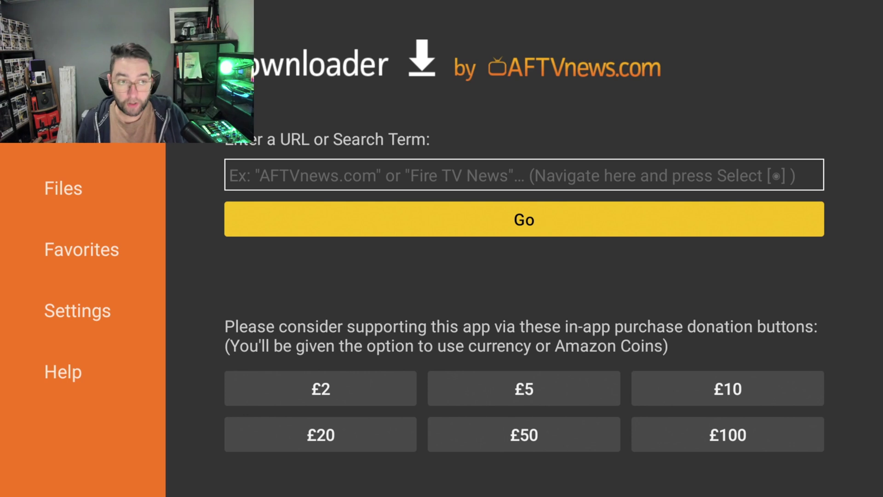
# Enter the first digits of code 75726 in Downloader's URL field.
pyautogui.press('Up')
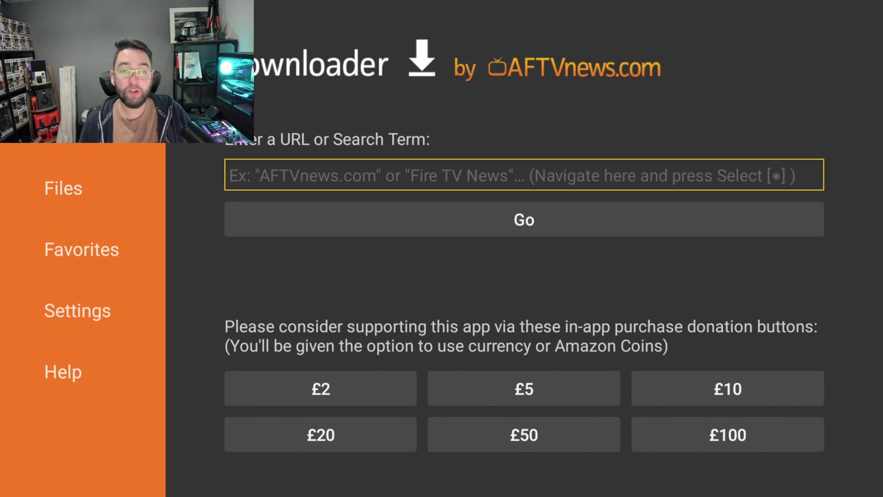
pyautogui.press('Return')
pyautogui.press('Right')
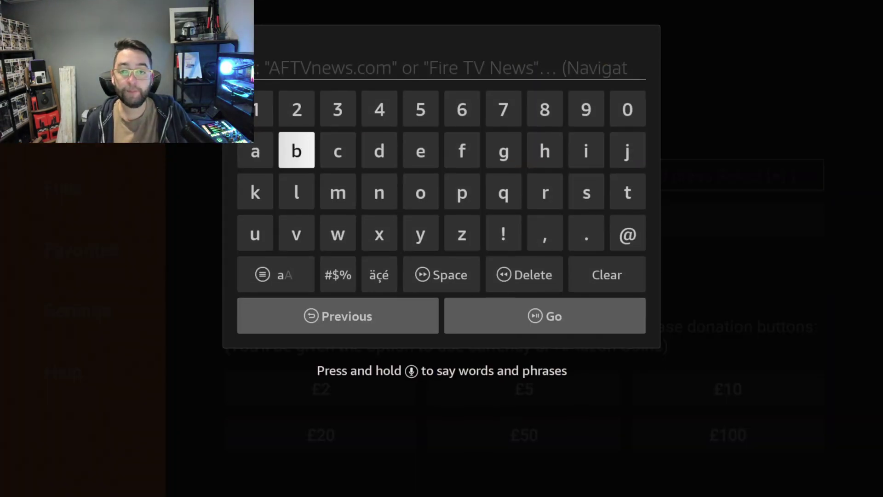
pyautogui.press('Right')
pyautogui.press('Right')
pyautogui.press('Right')
pyautogui.press('Right')
pyautogui.press('Right')
pyautogui.press('Up')
pyautogui.press('Return')
pyautogui.press('Left')
pyautogui.press('Left')
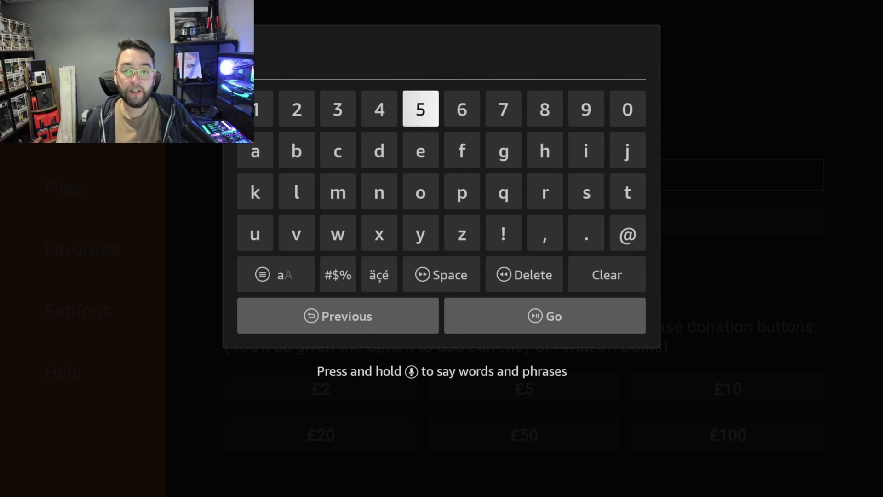
pyautogui.press('Return')
pyautogui.press('Right')
pyautogui.press('Right')
pyautogui.press('Return')
# Finish entering 75726 and submit it to load the Doc Squiffy page.
pyautogui.press('Left')
pyautogui.press('Left')
pyautogui.press('Left')
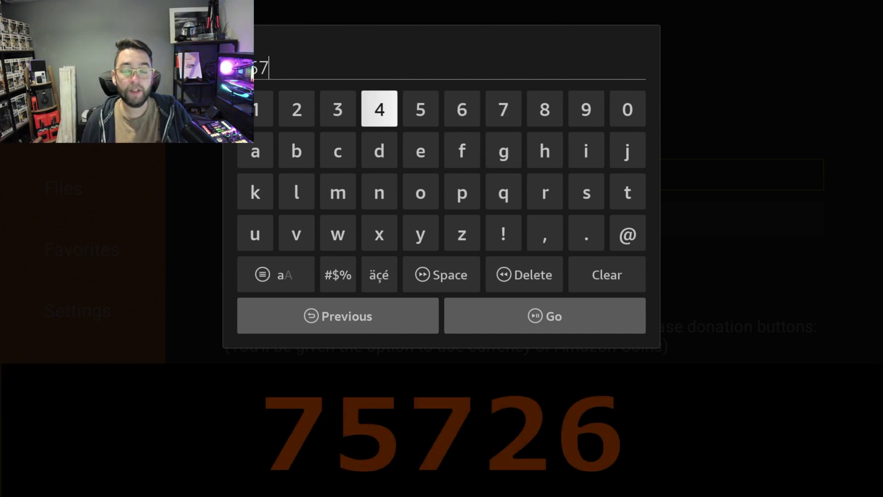
pyautogui.press('Left')
pyautogui.press('Left')
pyautogui.press('Return')
pyautogui.press('Right')
pyautogui.press('Right')
pyautogui.press('Right')
pyautogui.press('Right')
pyautogui.press('Return')
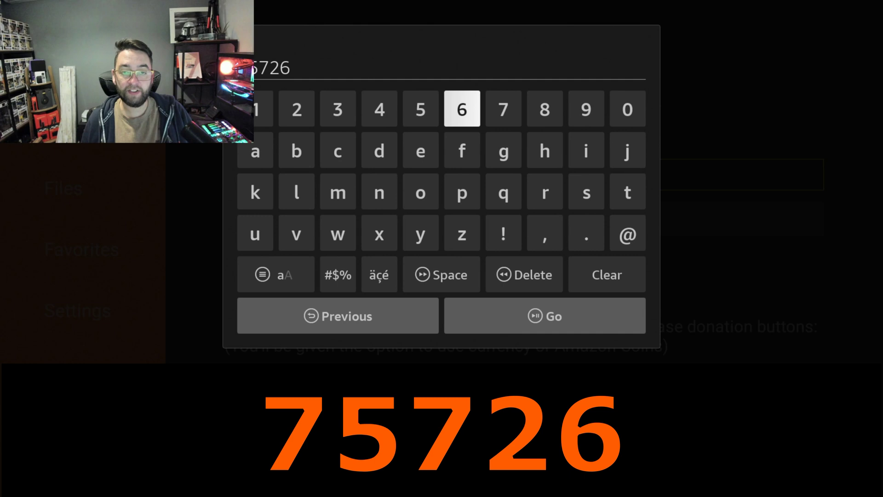
pyautogui.press('Down')
pyautogui.press('Down')
pyautogui.press('Down')
pyautogui.press('Down')
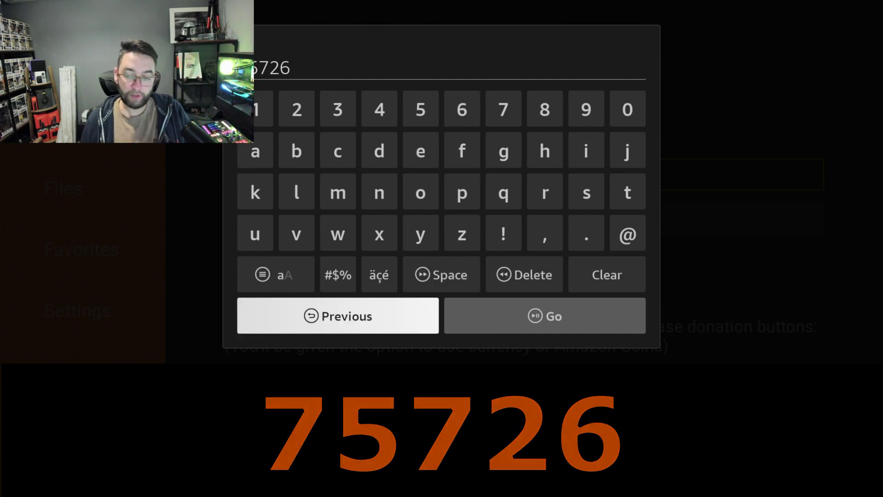
pyautogui.press('Right')
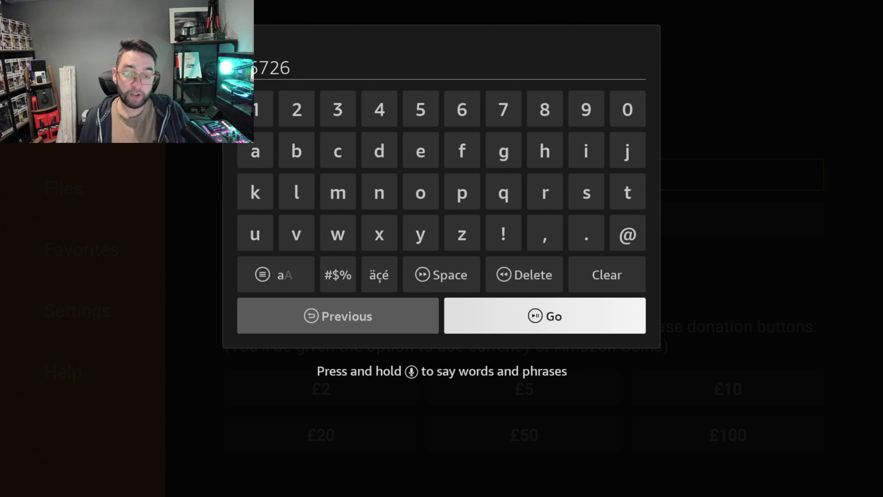
pyautogui.press('Return')
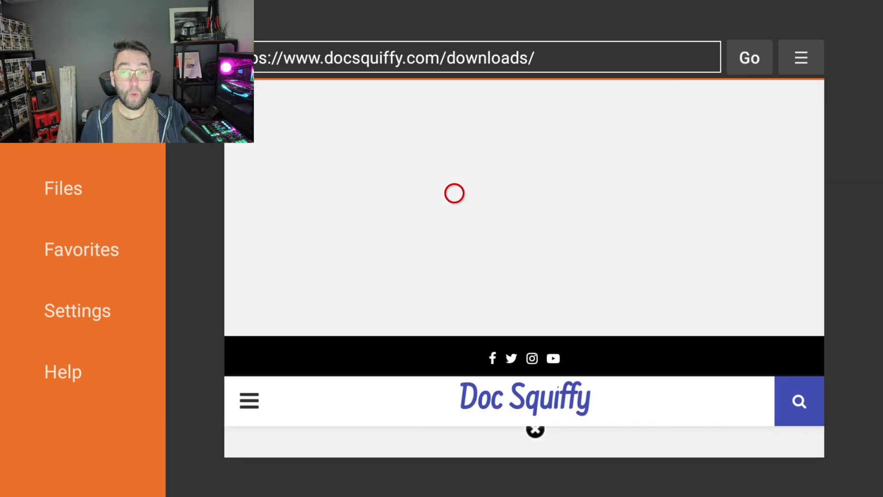
pyautogui.scroll(-2, 453, 439)
pyautogui.scroll(-5, 453, 438)
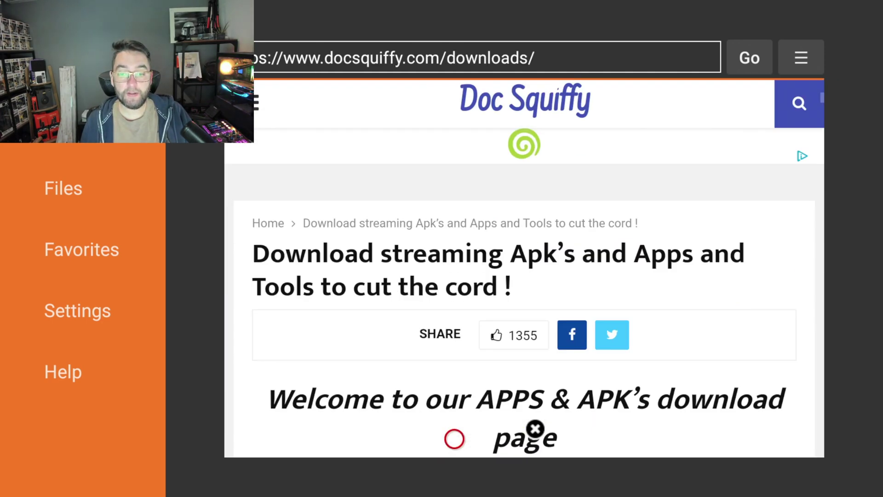
pyautogui.scroll(-3, 455, 438)
pyautogui.scroll(-3, 454, 439)
pyautogui.scroll(-4, 454, 439)
pyautogui.scroll(-2, 454, 439)
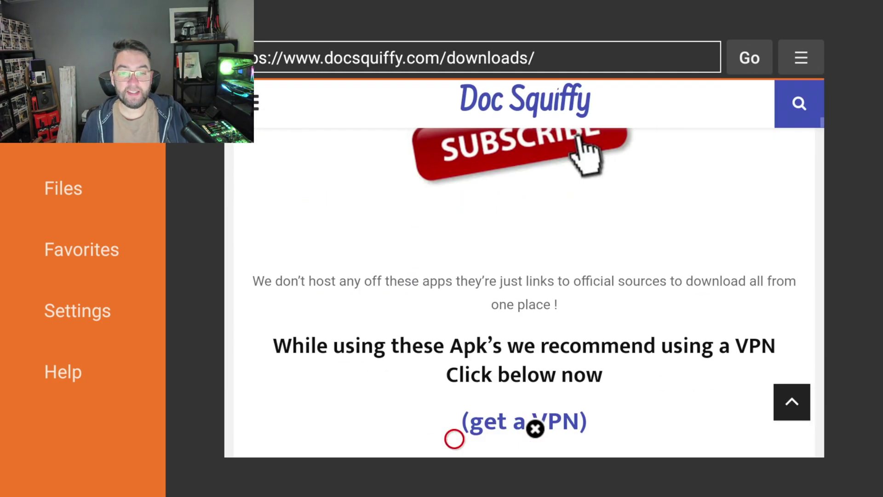
pyautogui.scroll(-3, 454, 439)
pyautogui.scroll(-3, 454, 439)
pyautogui.scroll(-4, 454, 440)
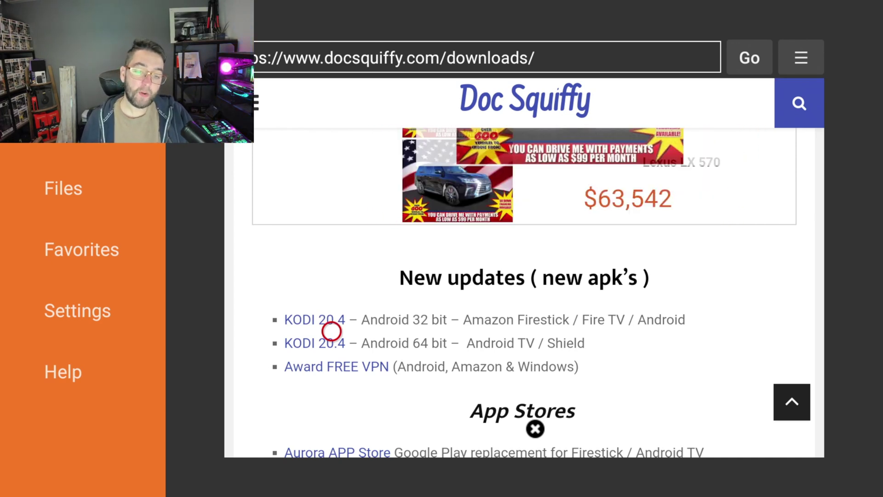
pyautogui.scroll(-4, 331, 439)
pyautogui.scroll(-4, 332, 438)
pyautogui.scroll(-4, 331, 438)
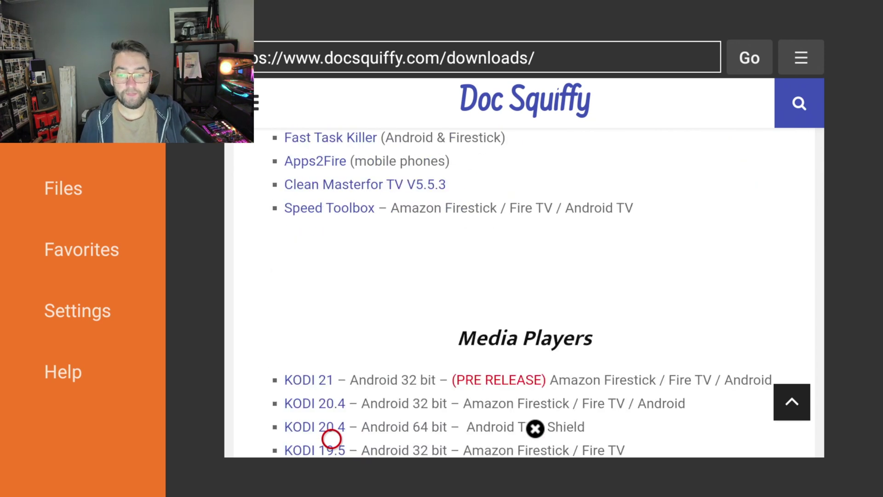
pyautogui.scroll(-4, 331, 438)
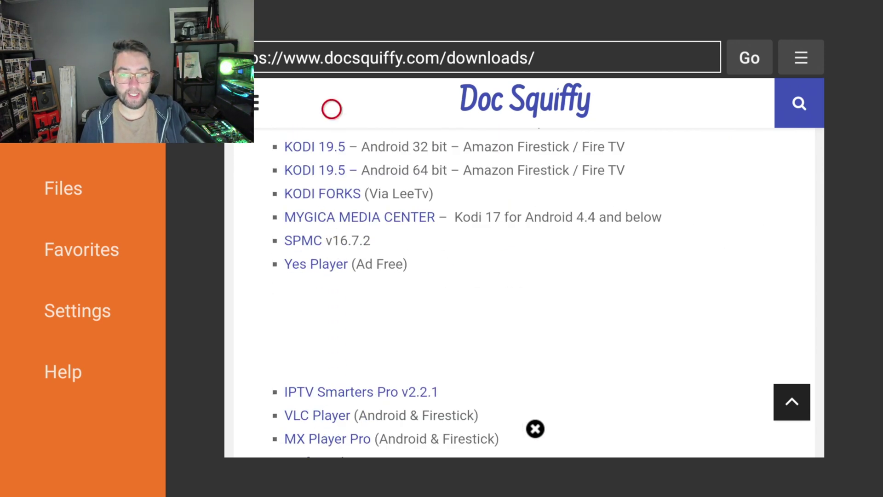
pyautogui.scroll(2, 332, 108)
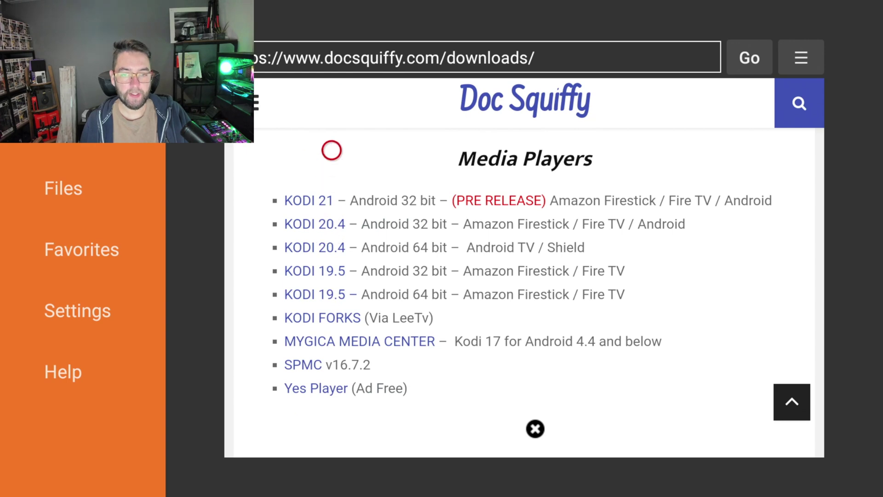
pyautogui.scroll(4, 331, 124)
pyautogui.scroll(3, 331, 97)
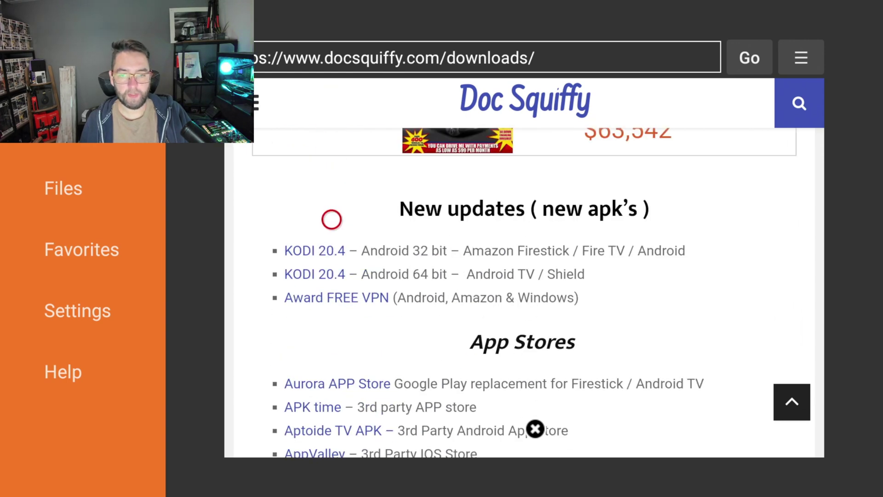
# Select the KODI 20.4 Android 32 bit link.
pyautogui.click(331, 242)
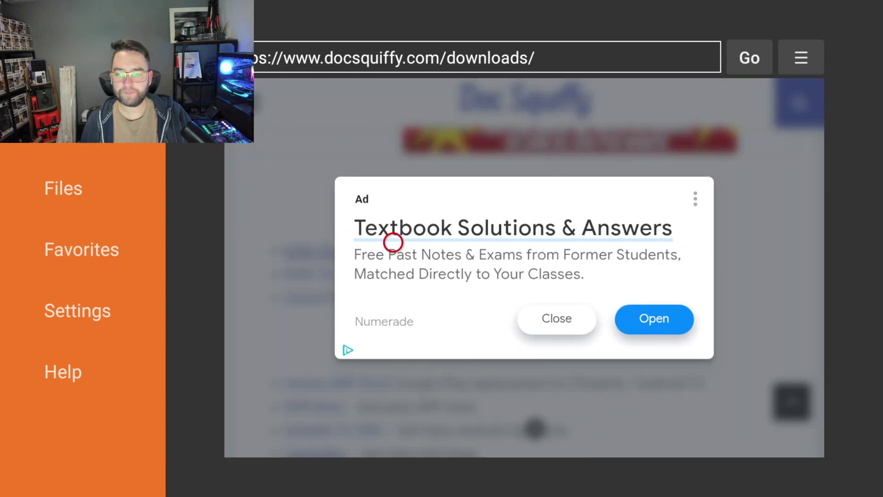
# Close the ad, download the 71.9 MB Kodi 20.4 APK and install it as an update.
pyautogui.click(562, 319)
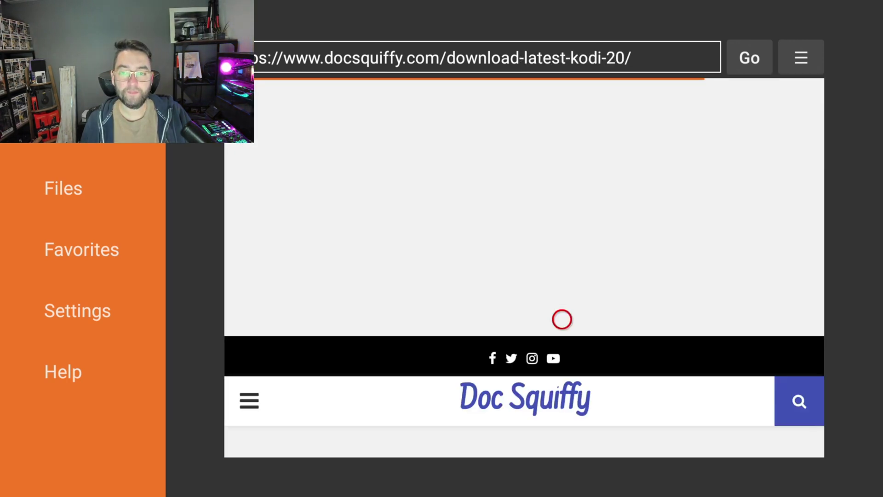
pyautogui.scroll(-10, 562, 438)
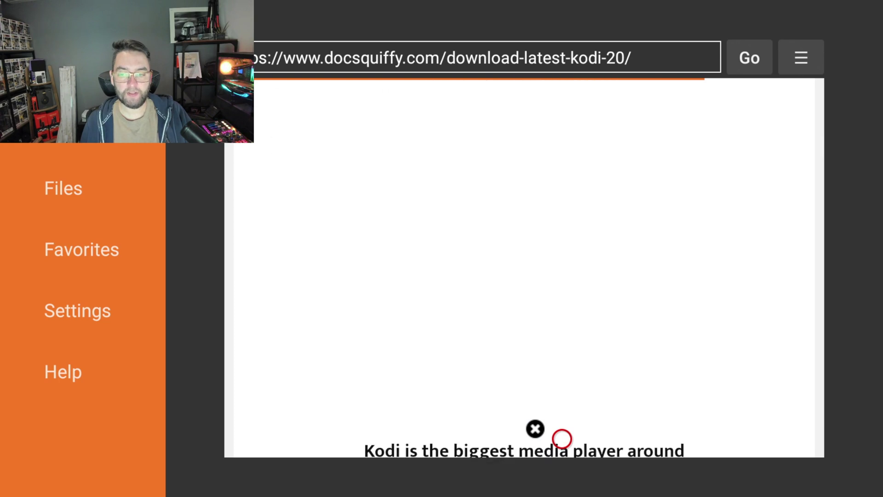
pyautogui.scroll(-3, 561, 438)
pyautogui.scroll(-3, 562, 438)
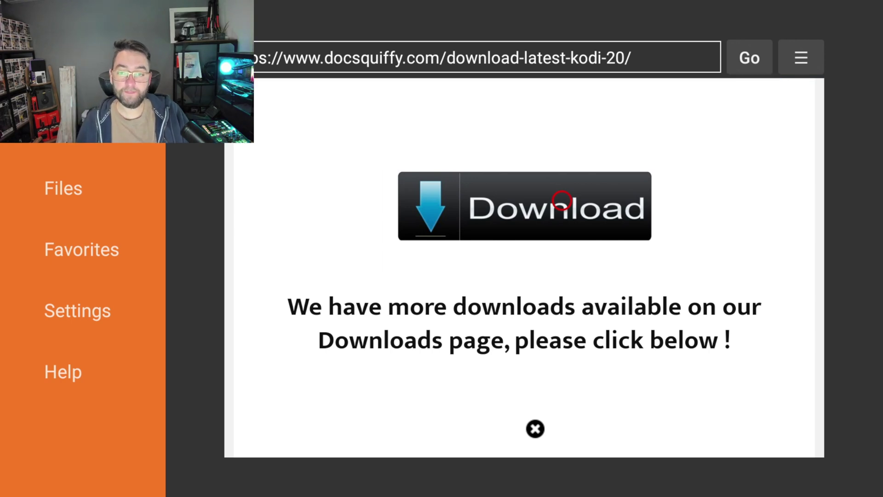
pyautogui.click(562, 201)
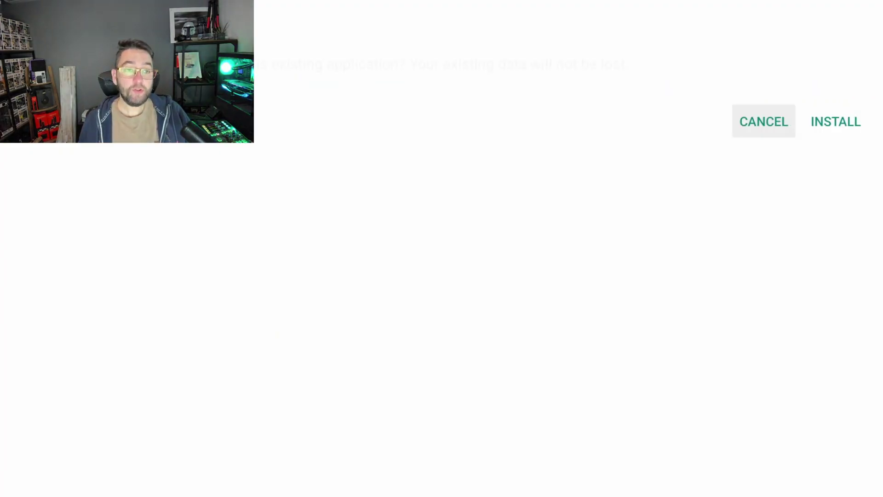
pyautogui.press('Right')
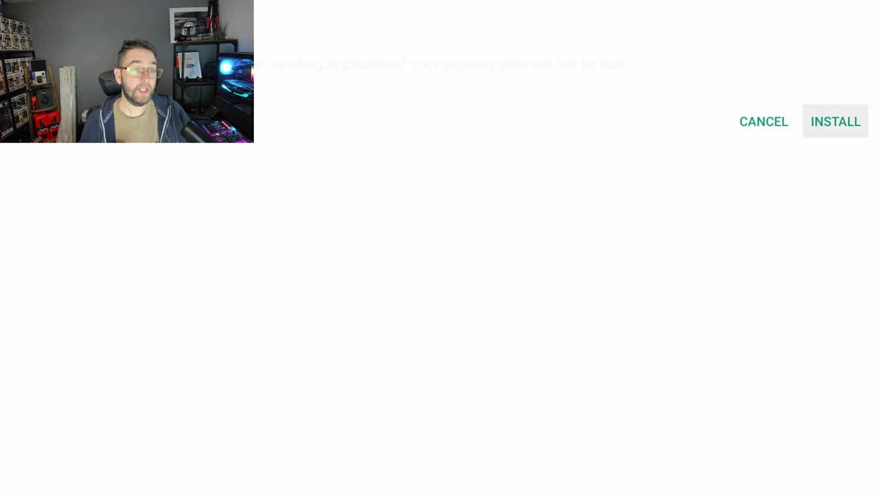
pyautogui.press('Return')
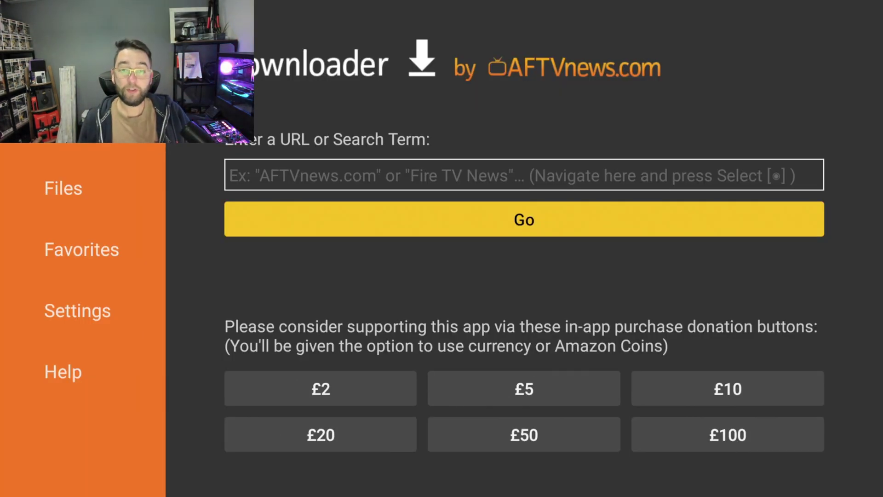
# In Downloader's files list, delete kodi-20.4-Nexus-armeabi-v7a.apk.
pyautogui.press('Left')
pyautogui.press('Up')
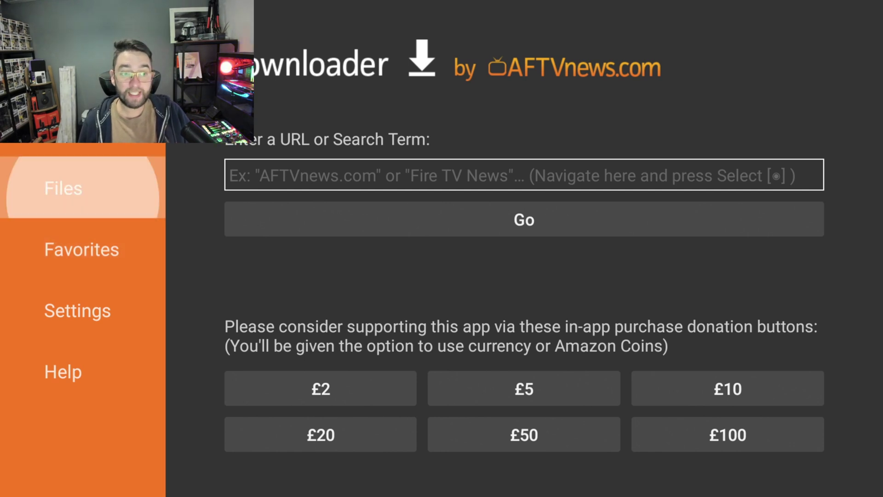
pyautogui.press('Return')
pyautogui.press('Right')
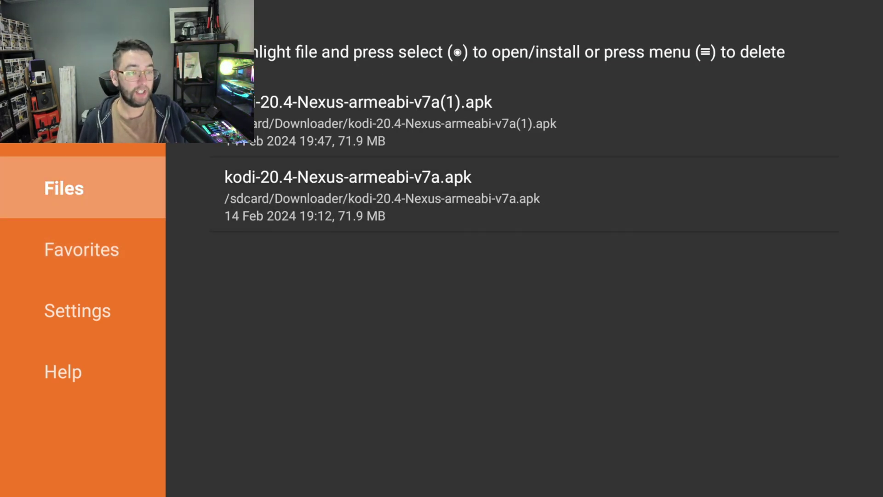
pyautogui.press('Menu')
pyautogui.press('Left')
pyautogui.press('Return')
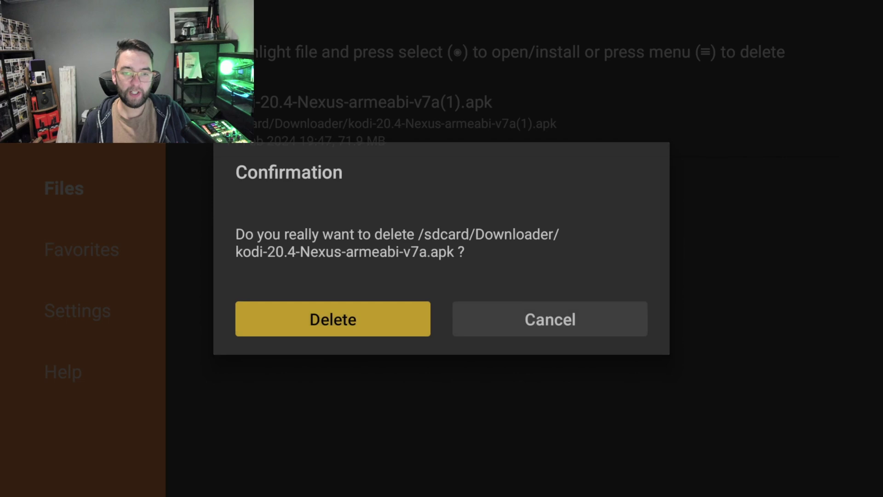
# Delete the remaining Kodi 20.4 APK file.
pyautogui.press('Right')
pyautogui.press('Menu')
pyautogui.press('Left')
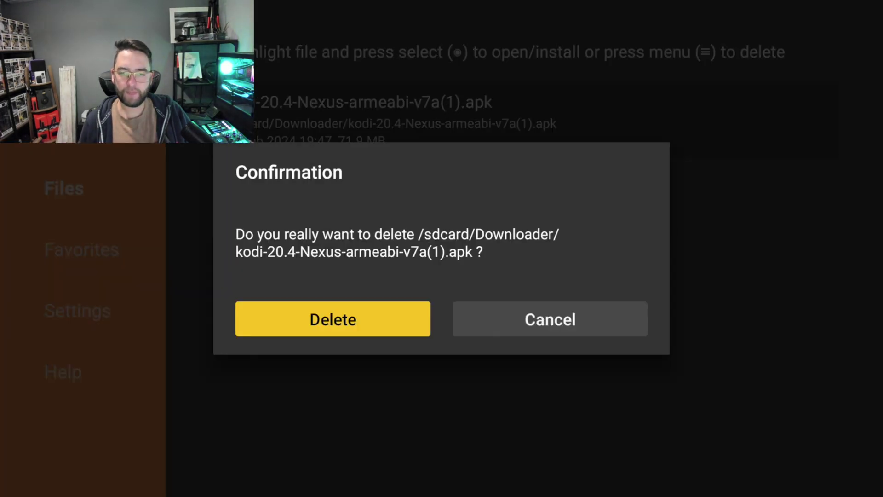
pyautogui.press('Return')
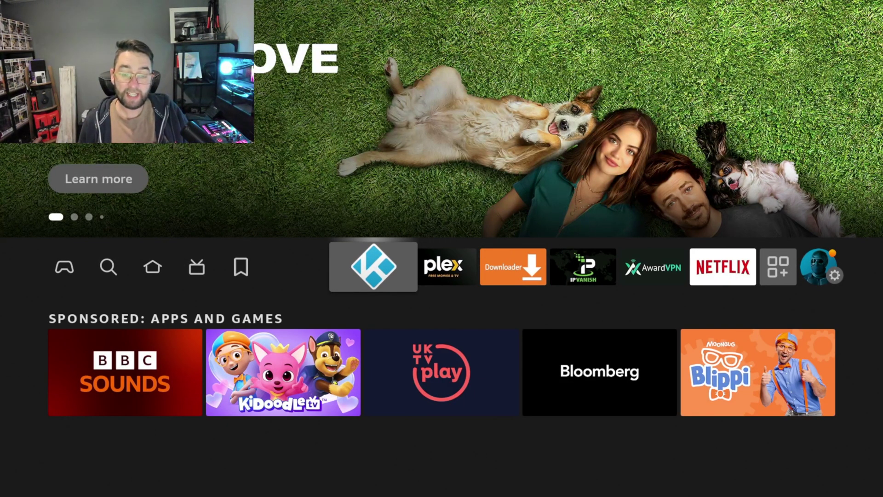
# Open Kodi from the installed apps row, then return to the Fire TV home.
pyautogui.press('Right')
pyautogui.press('Right')
pyautogui.press('Right')
pyautogui.press('Right')
pyautogui.press('Right')
pyautogui.press('Right')
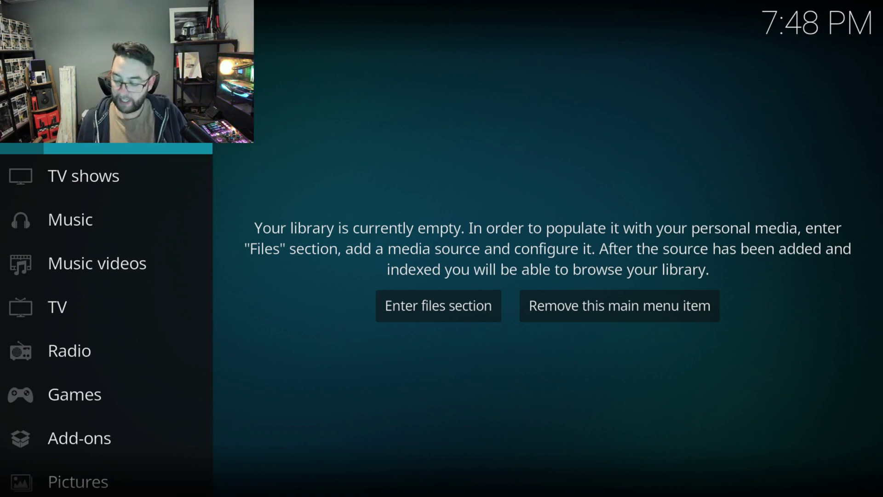
pyautogui.press('Home')
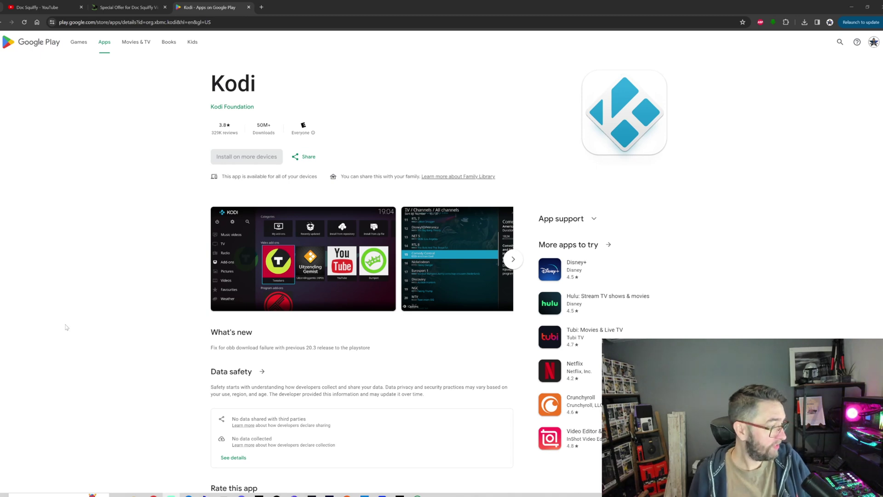
pyautogui.scroll(-1, 177, 302)
pyautogui.scroll(-2, 187, 277)
pyautogui.scroll(-1, 192, 230)
pyautogui.scroll(3, 192, 230)
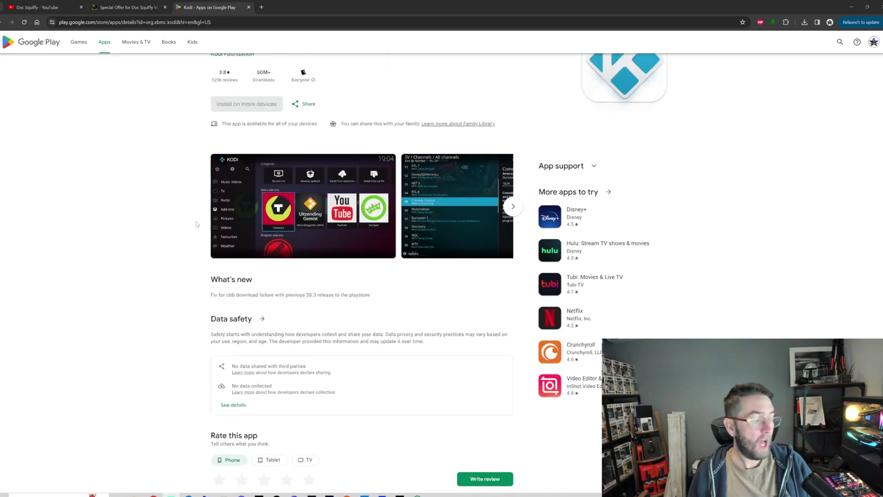
pyautogui.scroll(1, 194, 233)
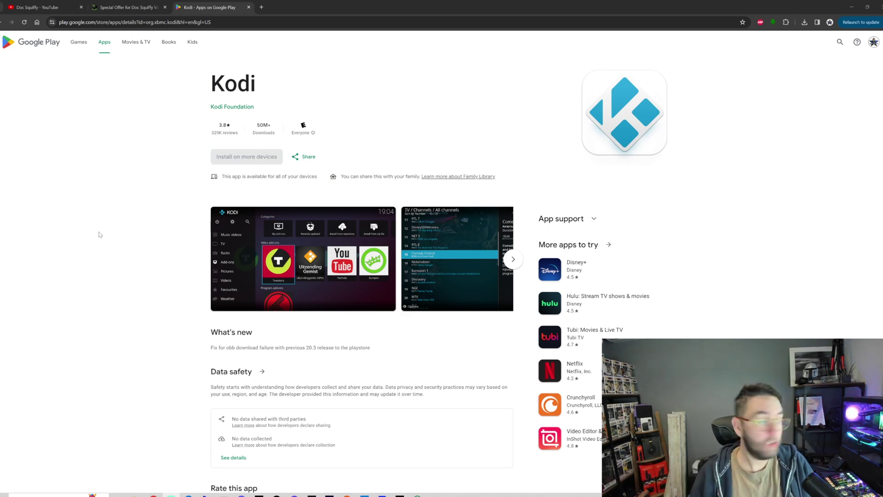
# Switch to the Doc Squiffy - YouTube browser tab.
pyautogui.click(38, 7)
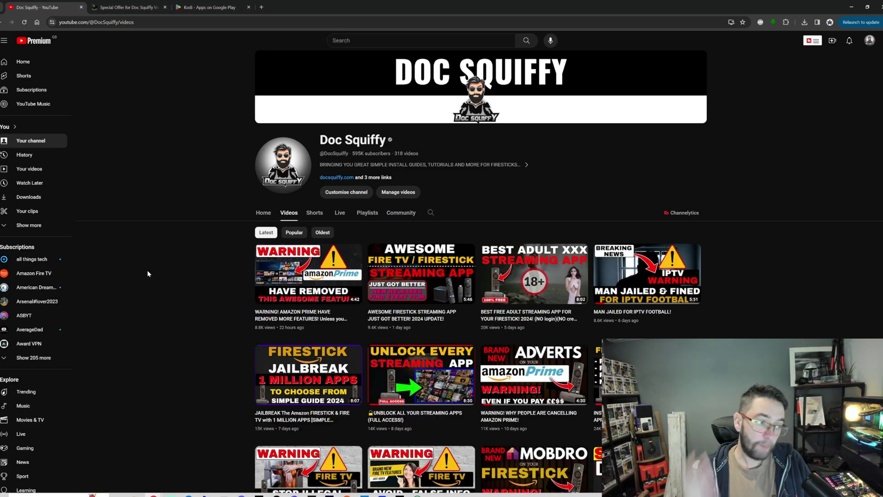
pyautogui.scroll(-3, 231, 265)
pyautogui.scroll(3, 228, 243)
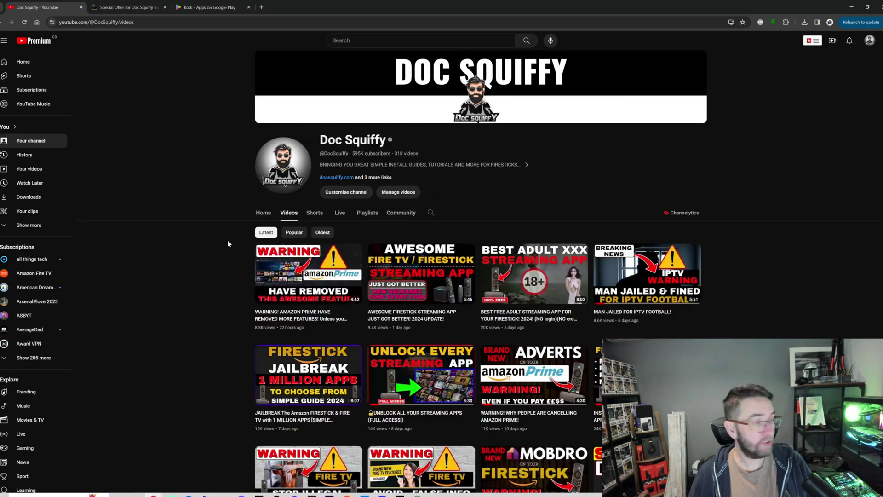
pyautogui.click(128, 7)
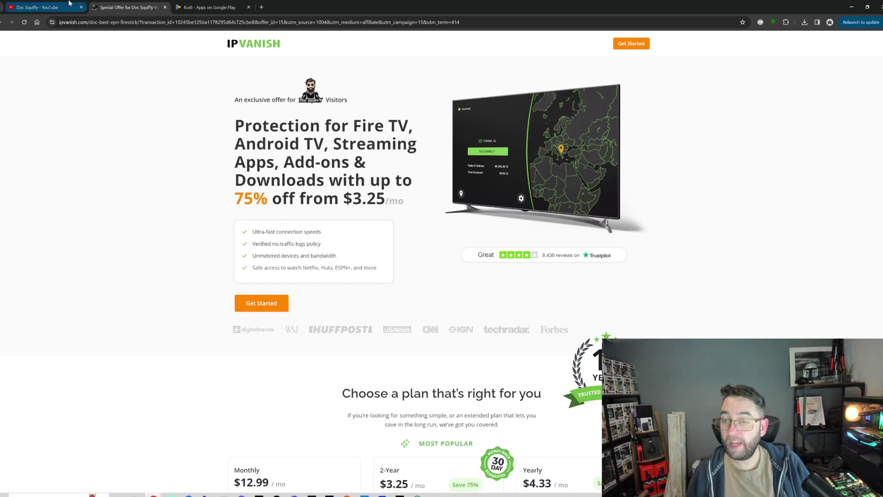
pyautogui.click(69, 6)
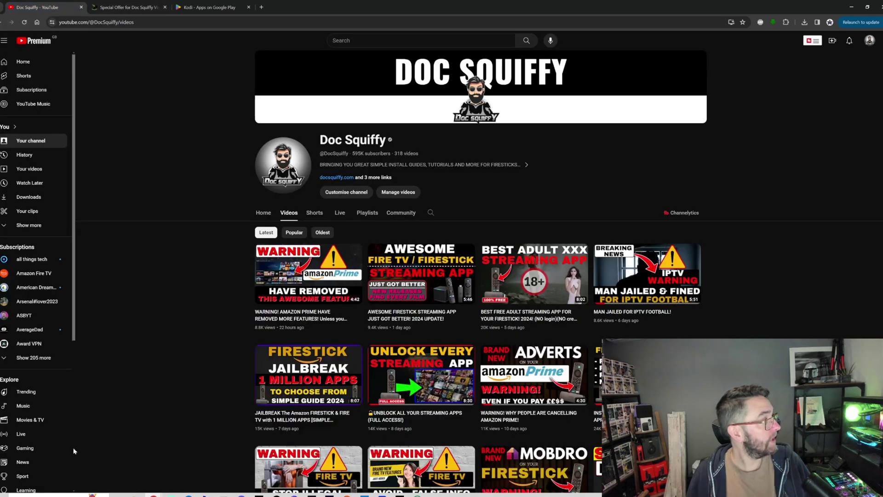